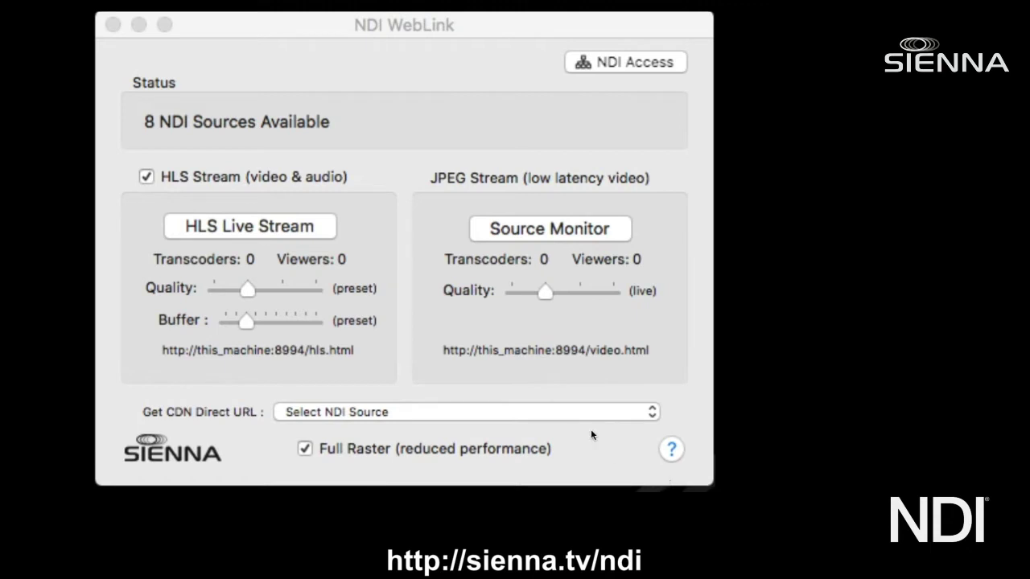
- Bring the NDI WebLink window, reporting 8 NDI sources, to the front
{"action": "left_click", "coordinate": [412, 117]}
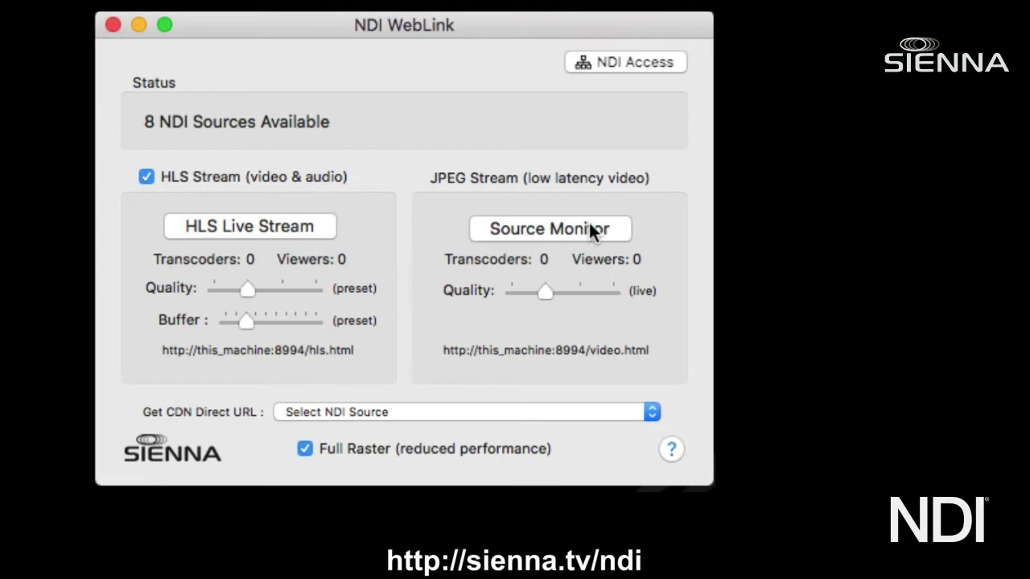
- Open the low-latency JPEG source monitor page and stream TRICASTER-XD (MIX 3) in it
{"action": "left_click", "coordinate": [536, 225]}
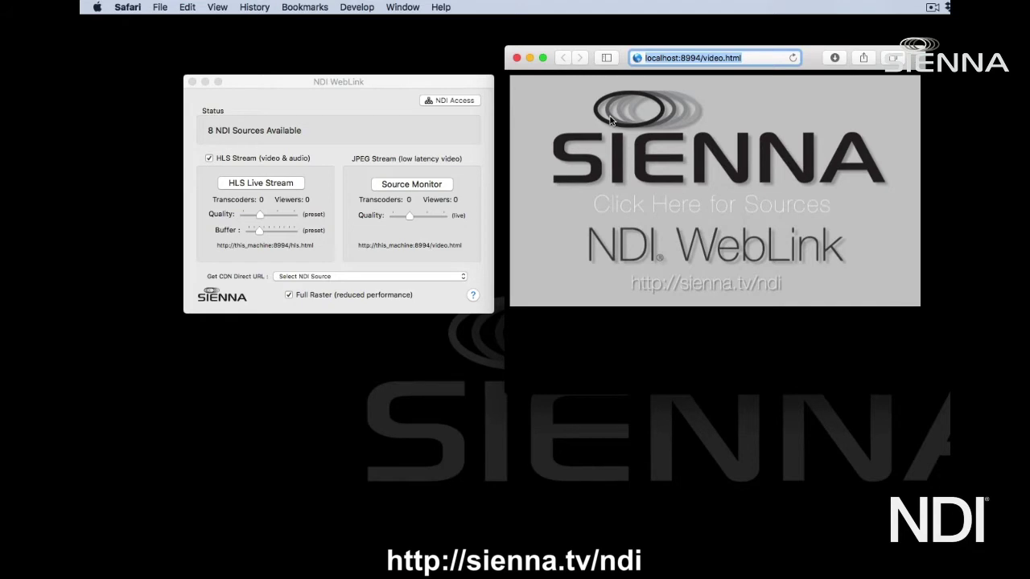
{"action": "left_click", "coordinate": [611, 161]}
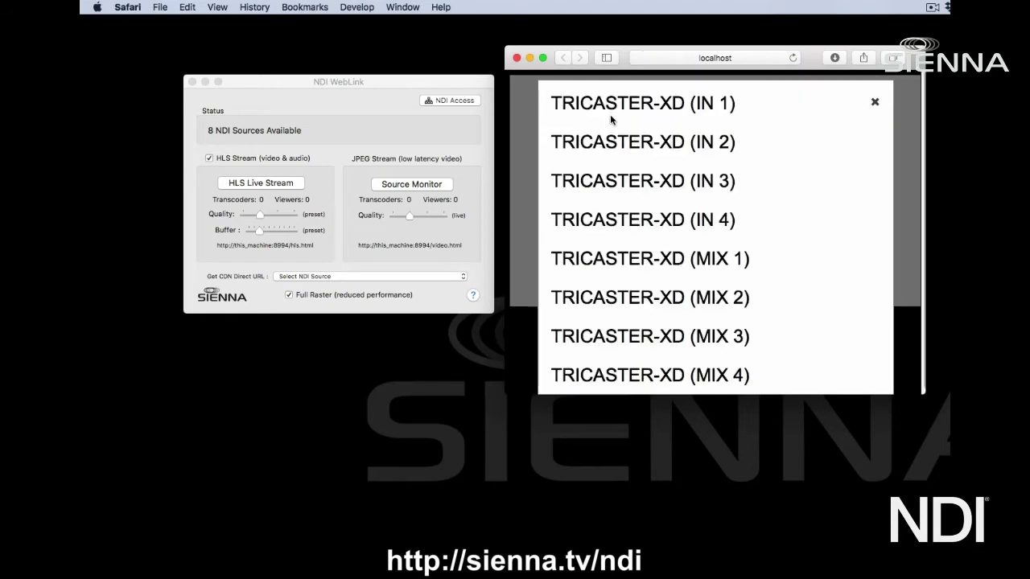
{"action": "left_click", "coordinate": [654, 339]}
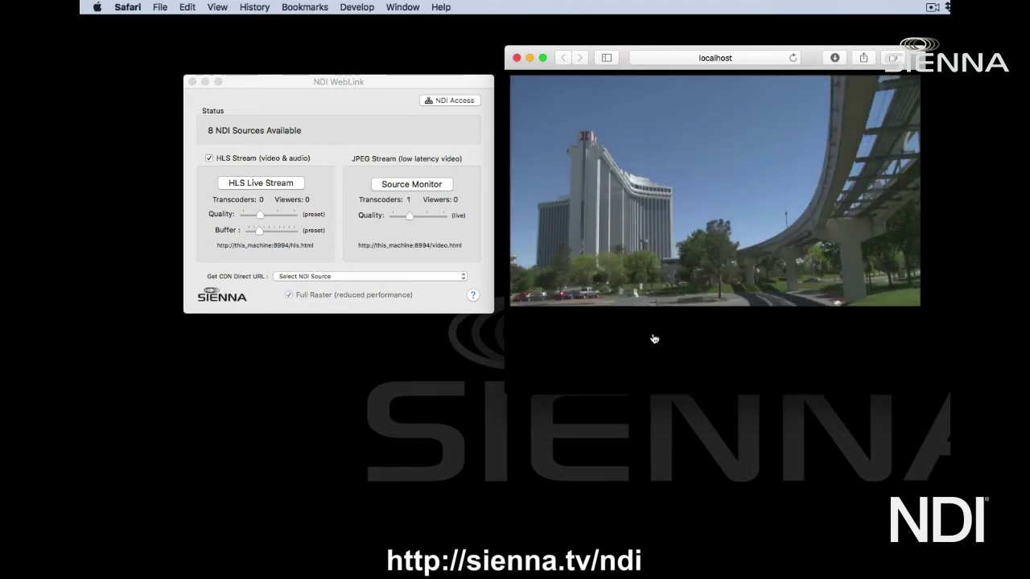
- Compare the stream against the NDI Monitor, then return to the WebLink window
{"action": "key", "text": "super+Tab"}
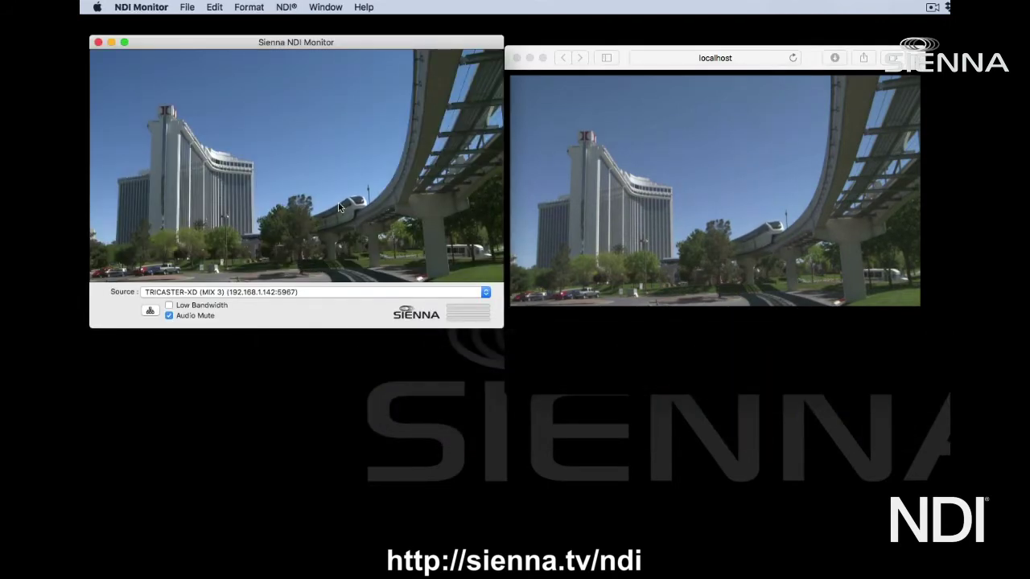
{"action": "left_click_drag", "start_coordinate": [427, 45], "coordinate": [425, 66]}
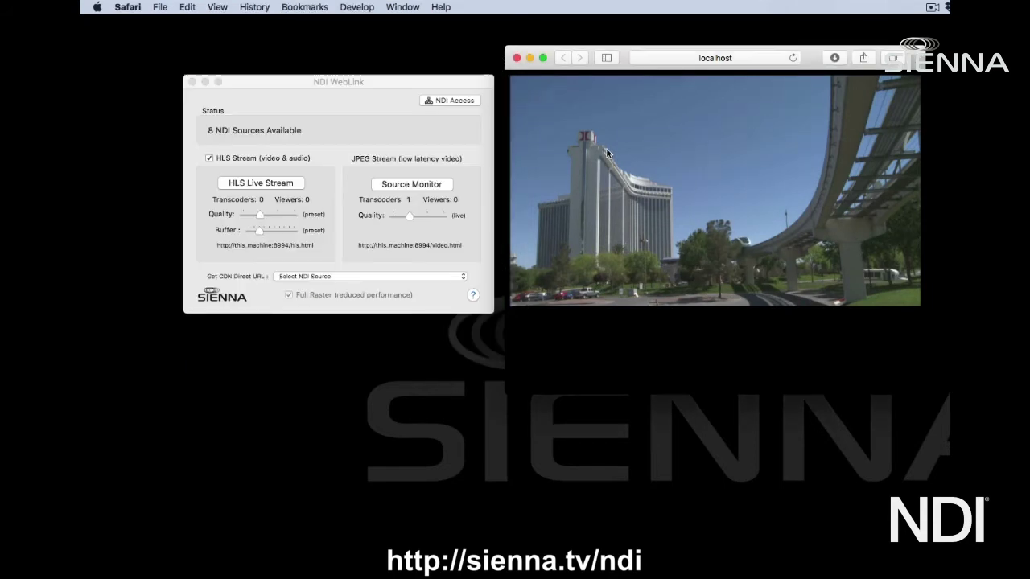
{"action": "left_click", "coordinate": [409, 223]}
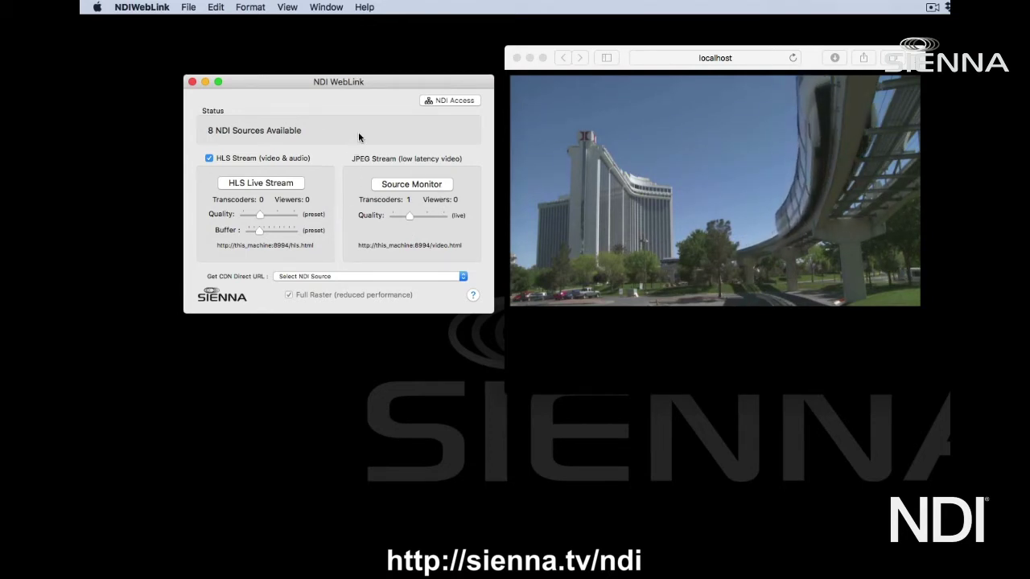
- Open the HLS live stream page, close the old JPEG tab, and play a TriCaster mix source
{"action": "left_click", "coordinate": [542, 96]}
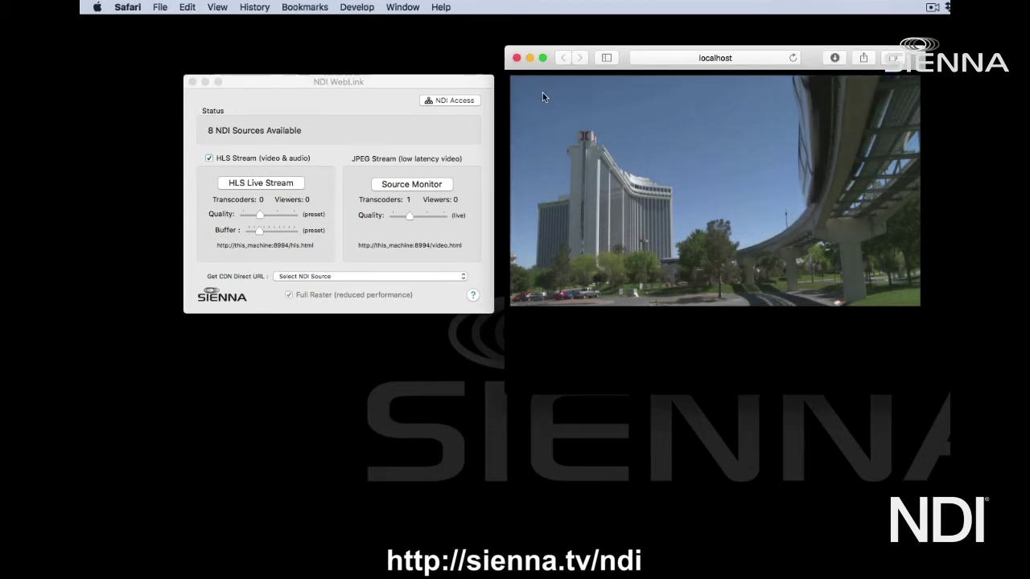
{"action": "left_click", "coordinate": [271, 182]}
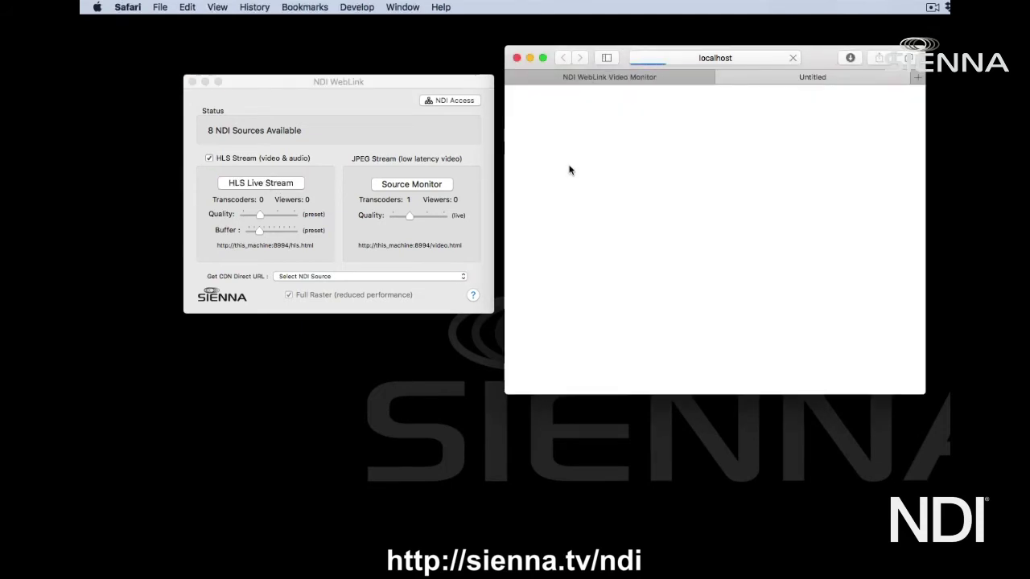
{"action": "left_click", "coordinate": [512, 76]}
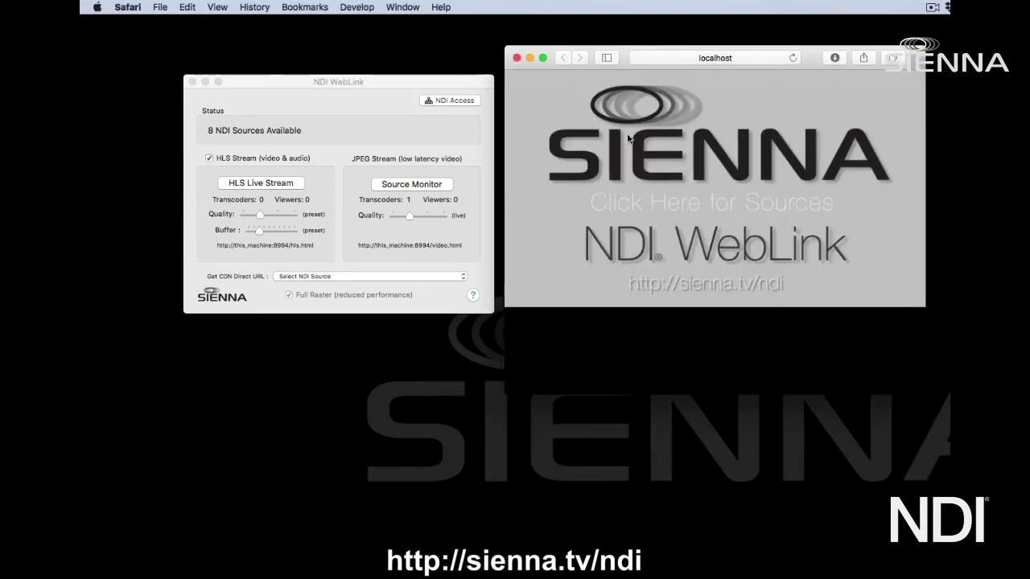
{"action": "left_click", "coordinate": [601, 147]}
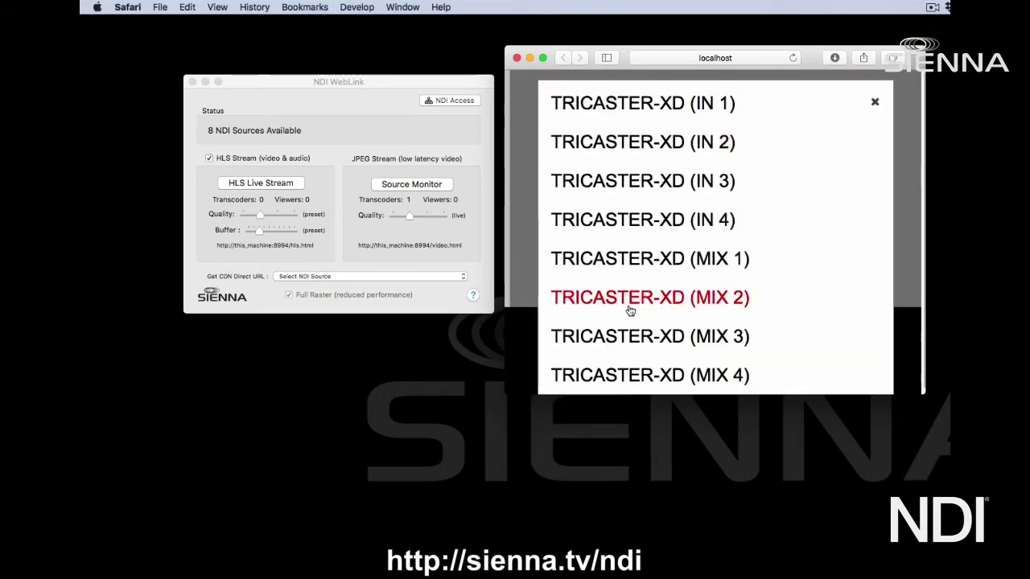
{"action": "left_click", "coordinate": [624, 374]}
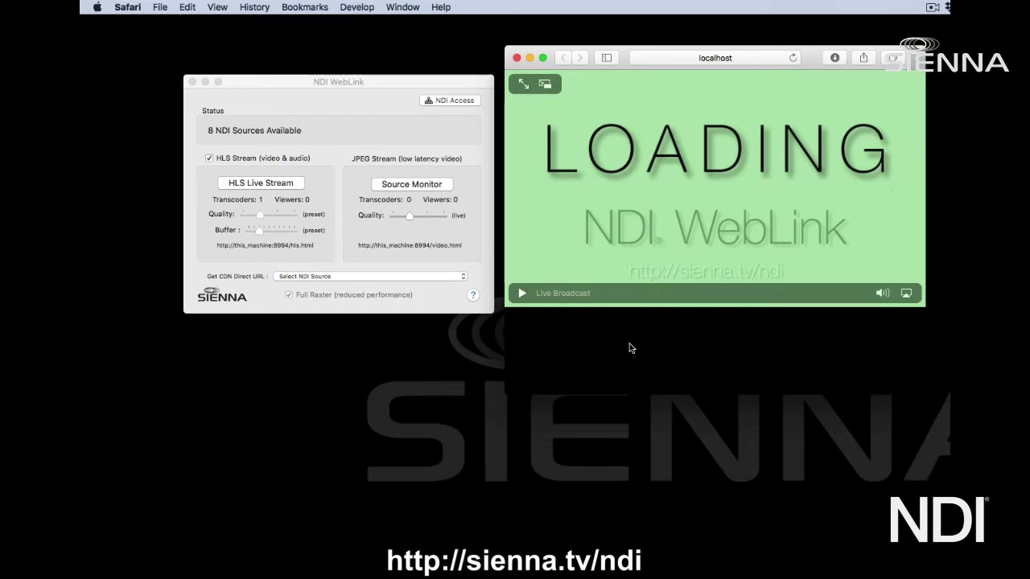
{"action": "left_click", "coordinate": [521, 294]}
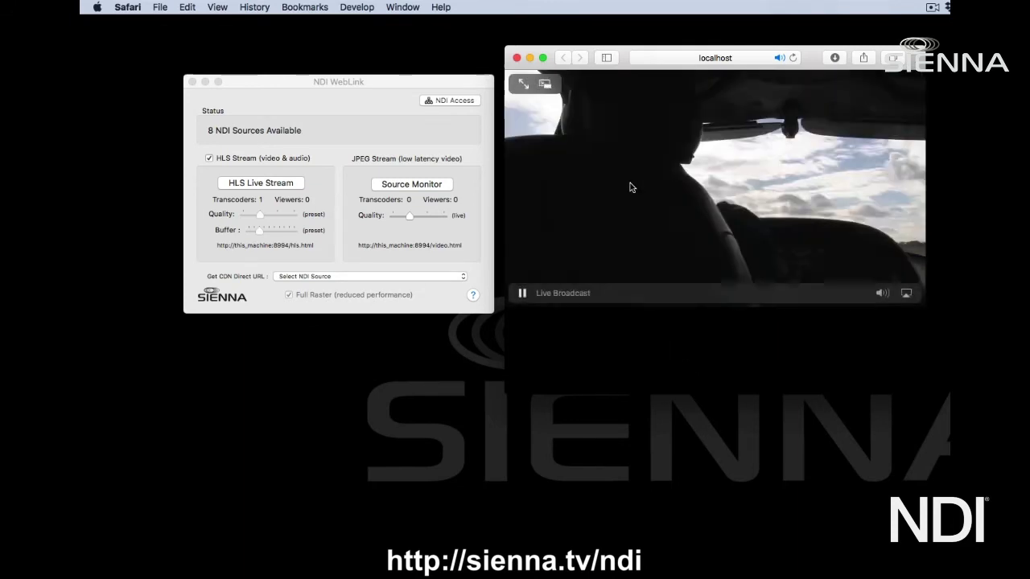
- Close the browser stream and play TRICASTER-XD (MIX 3) in the iPhone simulator's JPEG viewer
{"action": "left_click", "coordinate": [516, 59]}
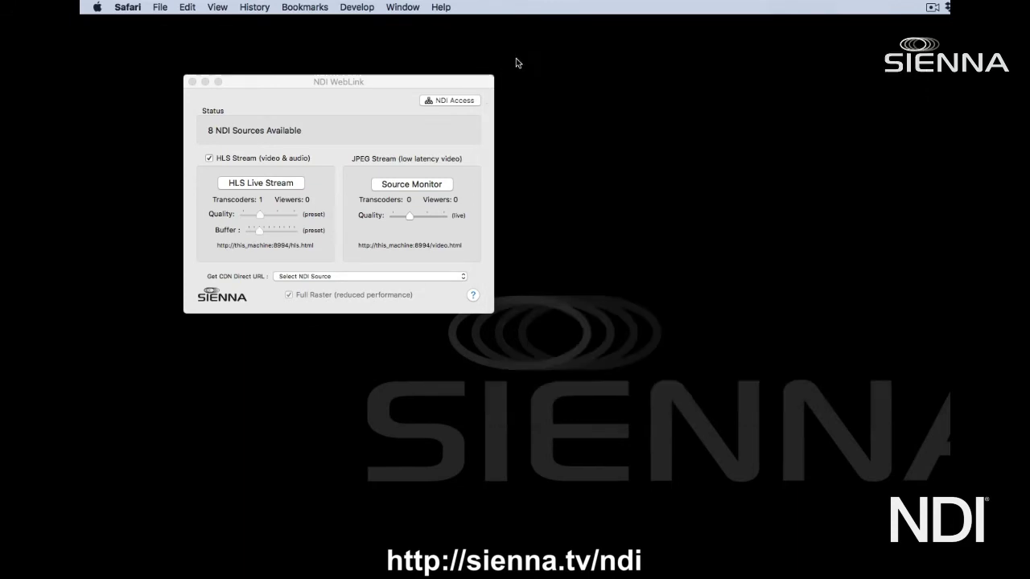
{"action": "key", "text": "super+Tab"}
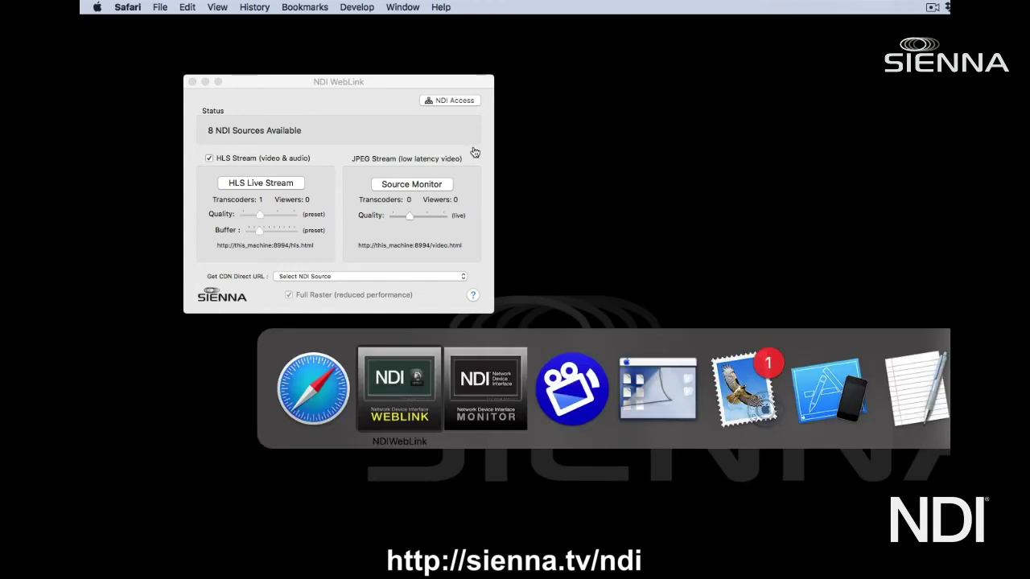
{"action": "left_click", "coordinate": [803, 375]}
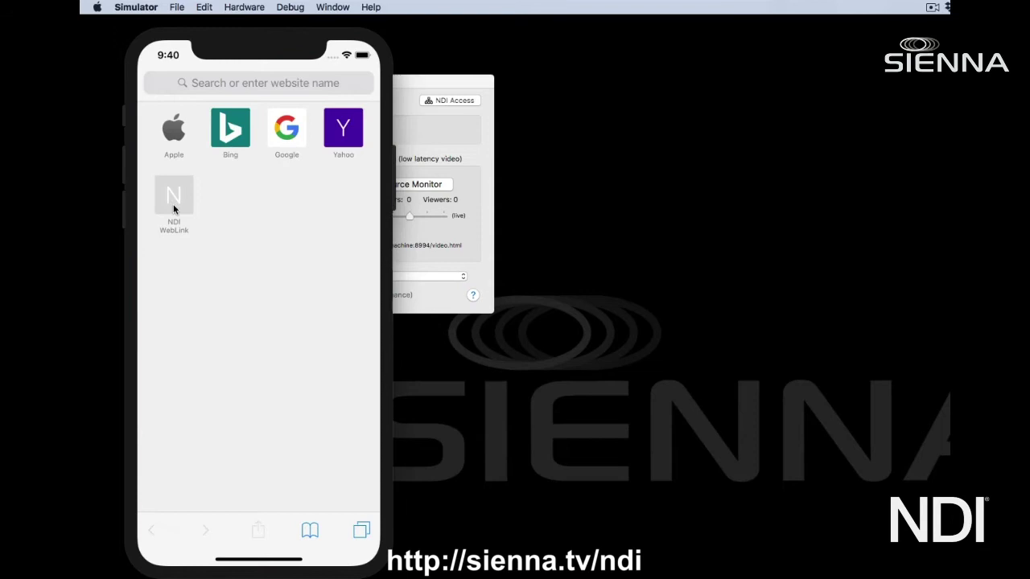
{"action": "left_click", "coordinate": [171, 196]}
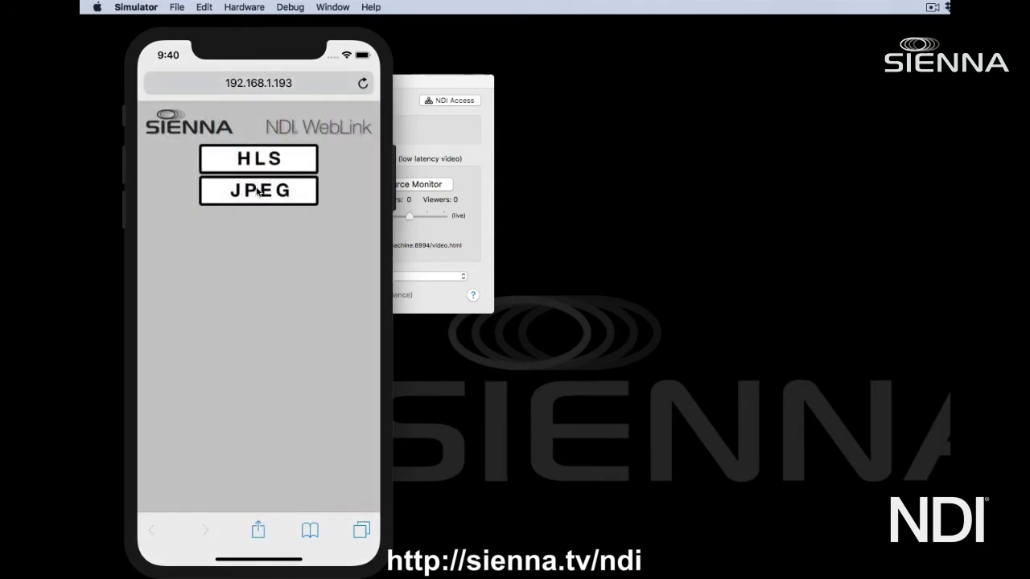
{"action": "left_click", "coordinate": [256, 194]}
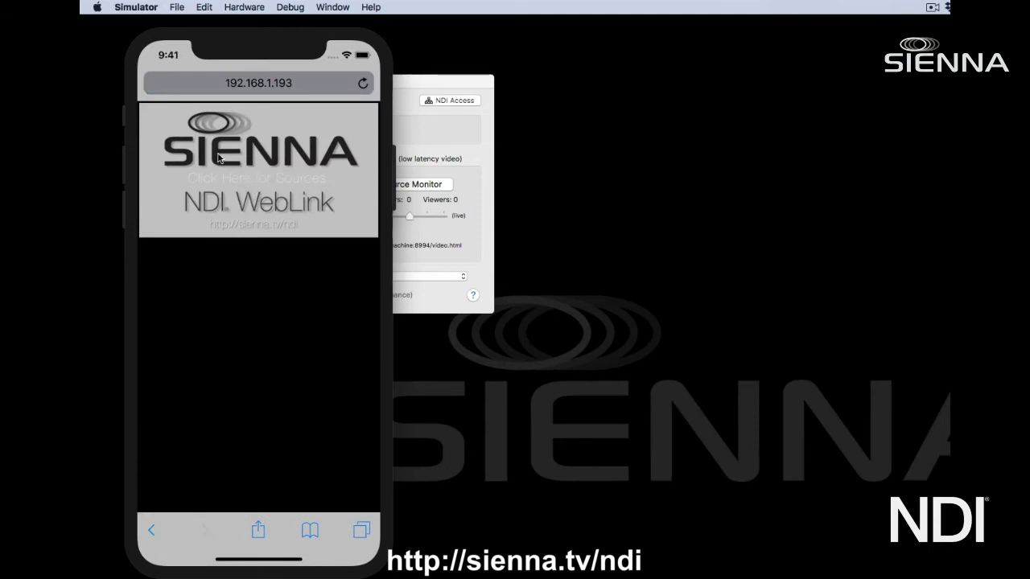
{"action": "left_click", "coordinate": [260, 161]}
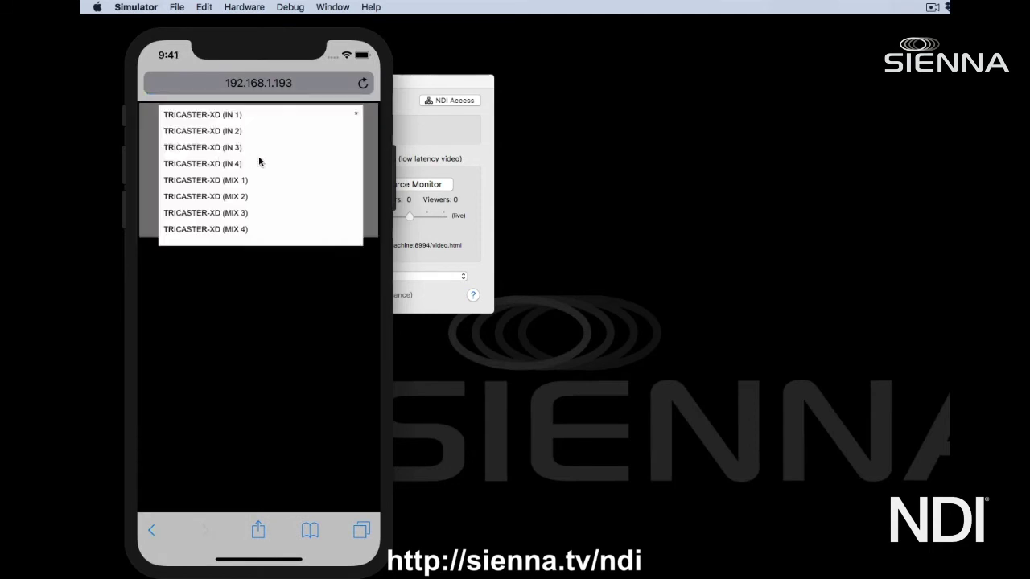
{"action": "left_click", "coordinate": [222, 214]}
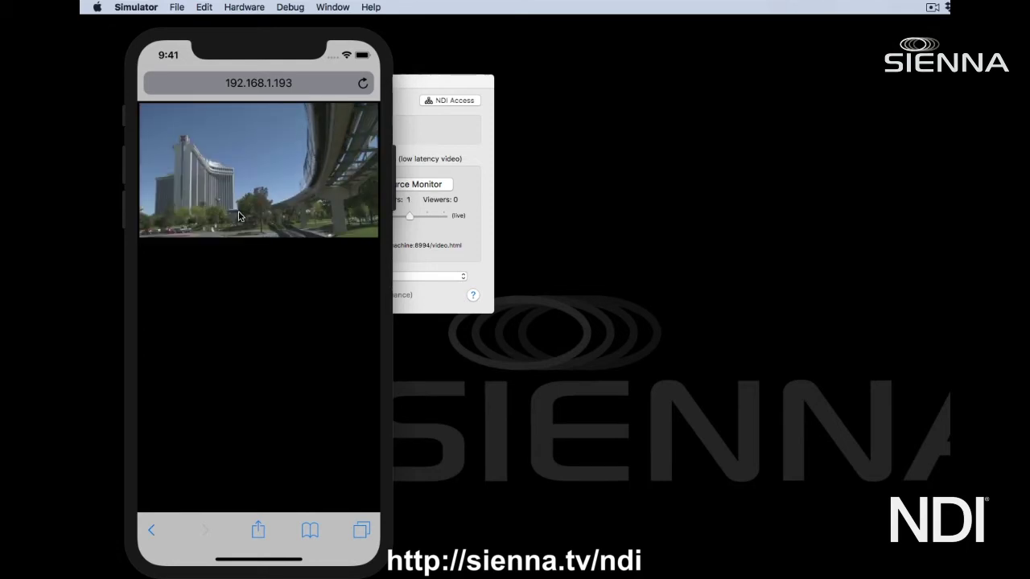
- Rotate the iPhone to landscape and back to portrait, then hide Simulator
{"action": "key", "text": "super+Right"}
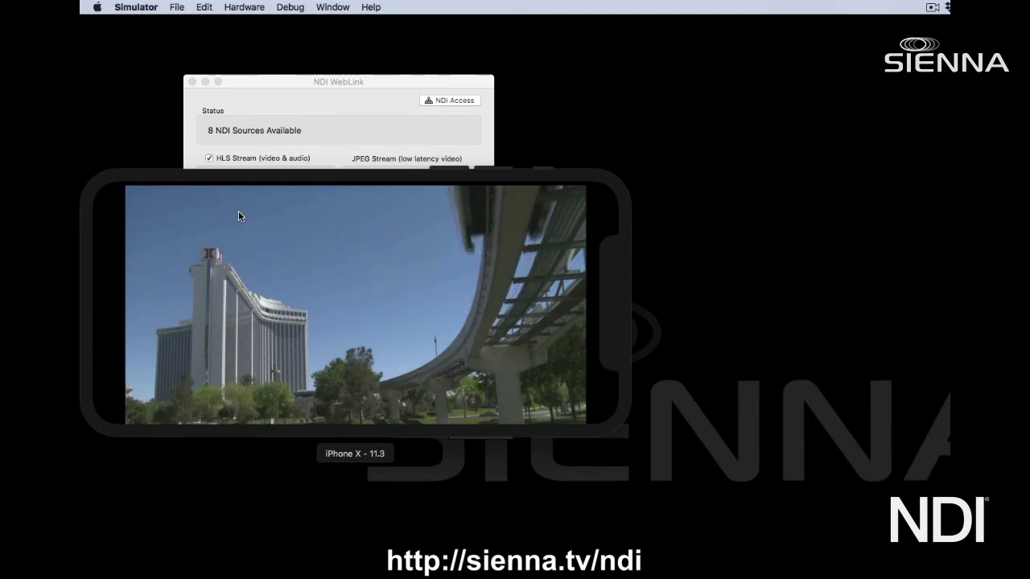
{"action": "key", "text": "super+Left"}
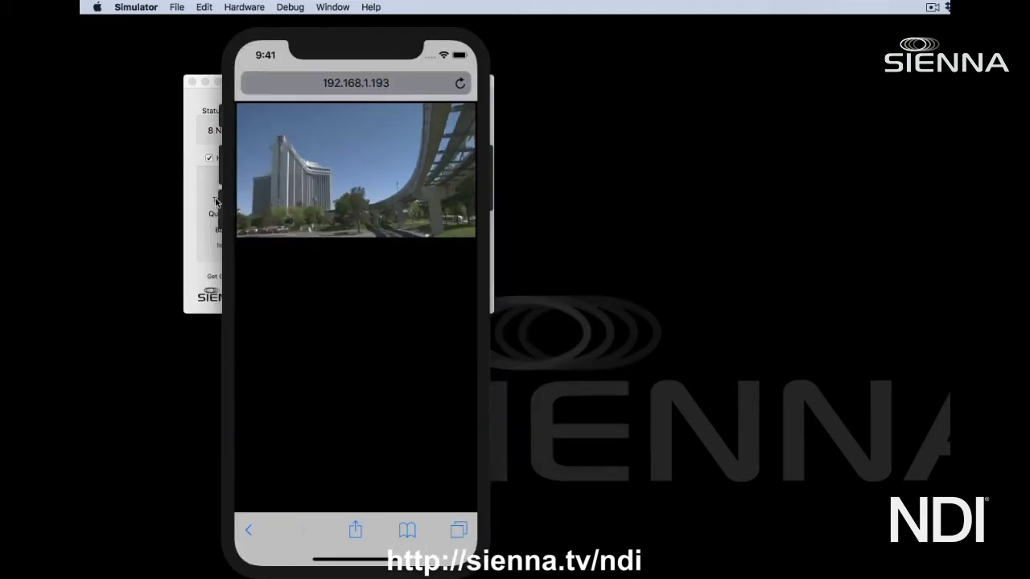
{"action": "key", "text": "super+h"}
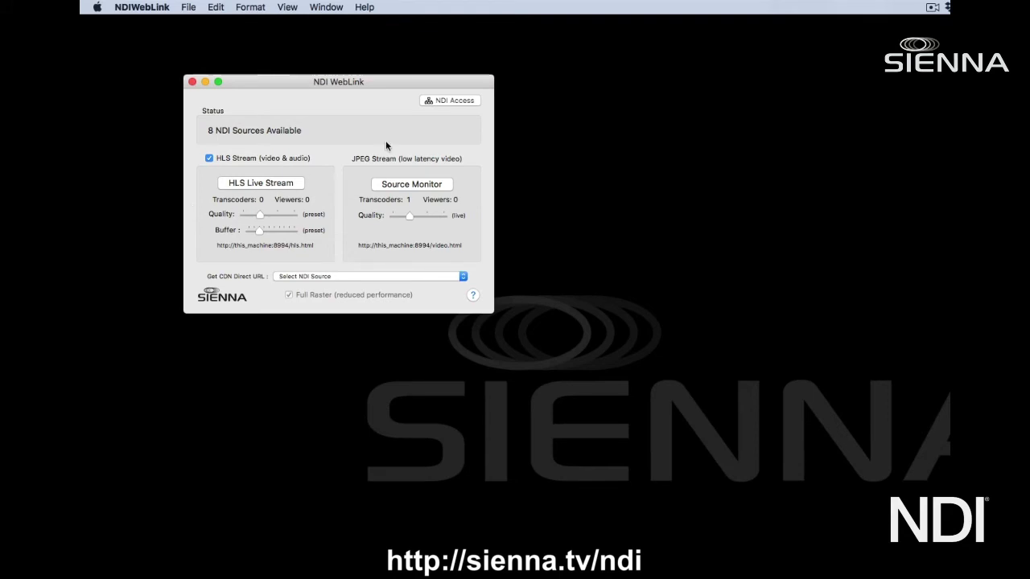
{"action": "left_click", "coordinate": [453, 101]}
{"action": "left_click", "coordinate": [280, 131]}
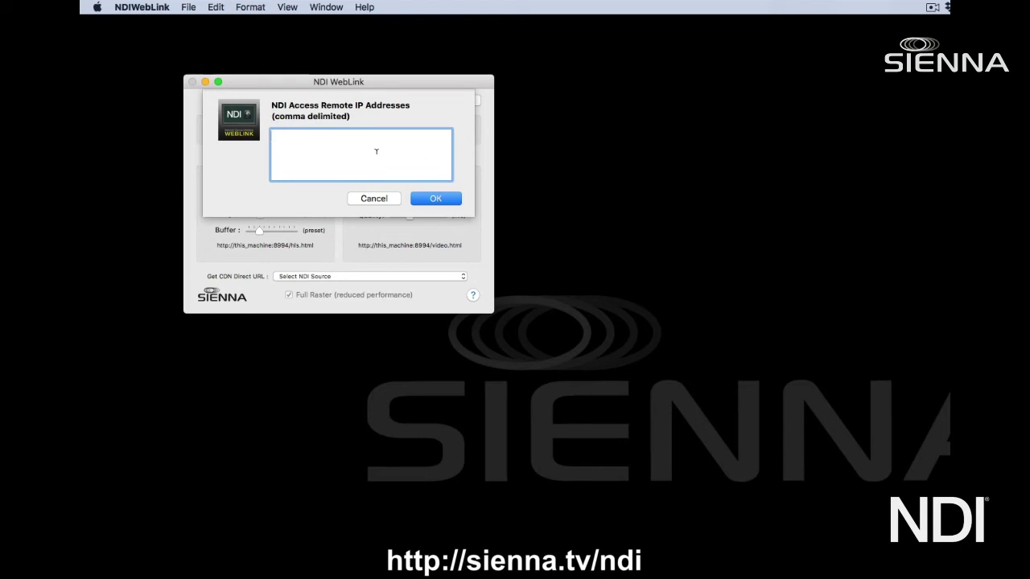
{"action": "left_click", "coordinate": [446, 201]}
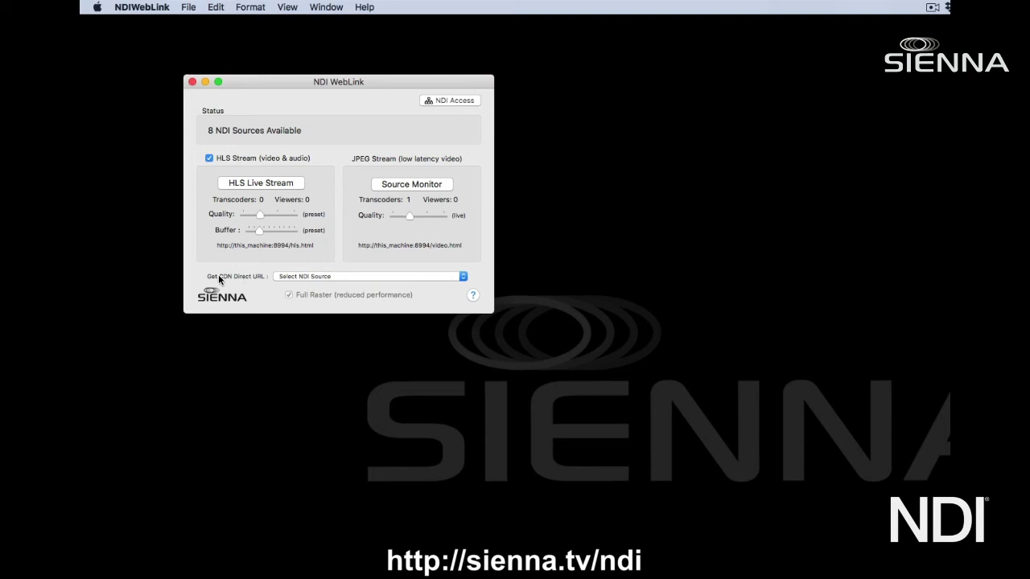
- Get direct URLs for TRICASTER-XD (MIX 4), select the HLS address, then dismiss the dialog
{"action": "left_click", "coordinate": [325, 276]}
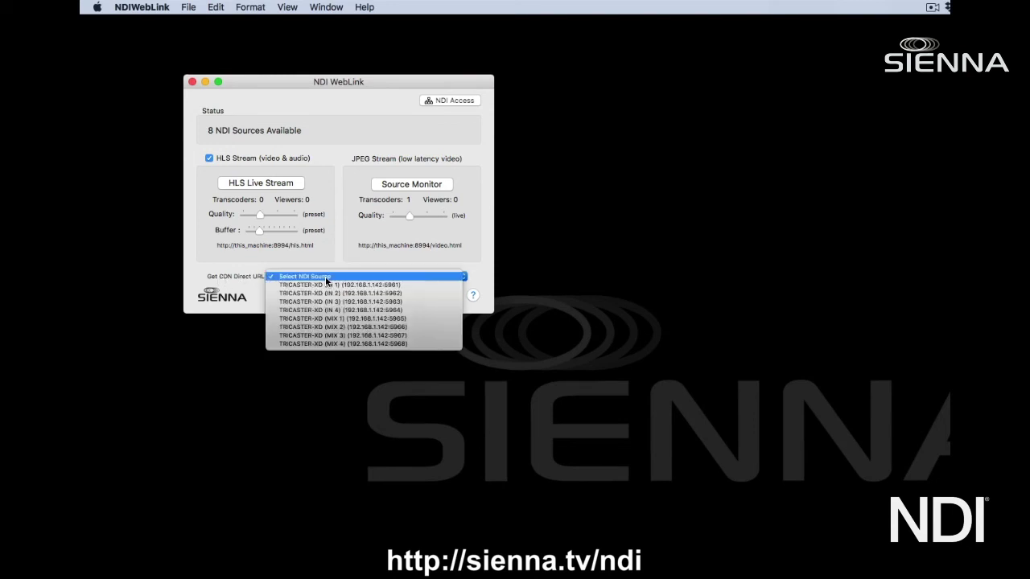
{"action": "left_click", "coordinate": [326, 344]}
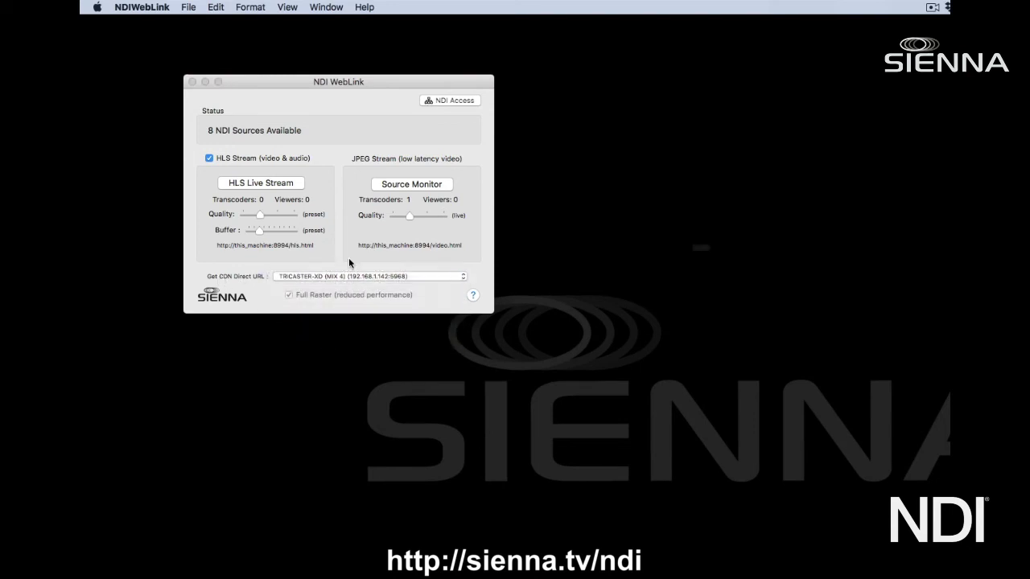
{"action": "left_click_drag", "start_coordinate": [573, 170], "coordinate": [344, 145]}
{"action": "left_click_drag", "start_coordinate": [469, 193], "coordinate": [211, 192]}
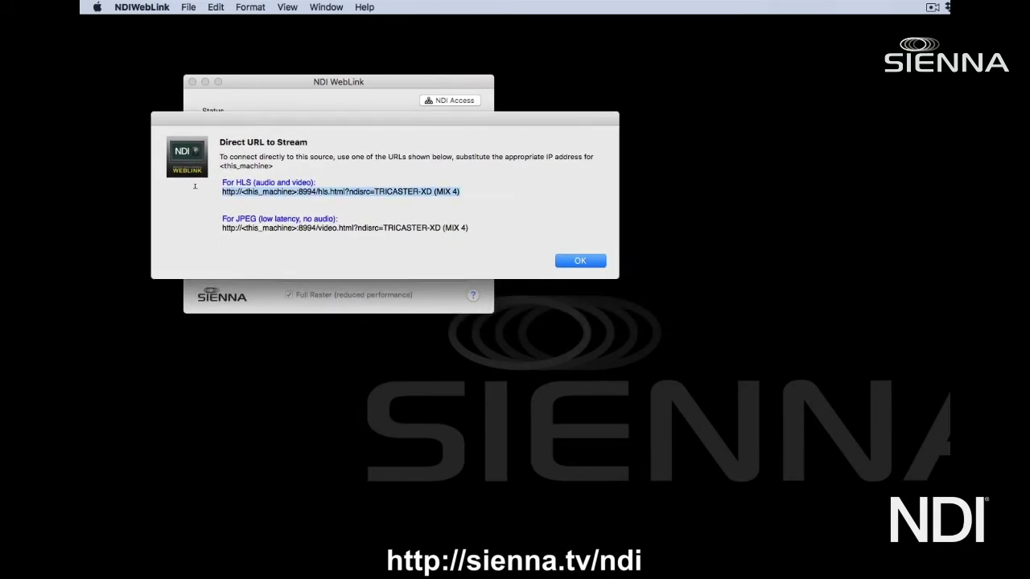
{"action": "left_click", "coordinate": [364, 194]}
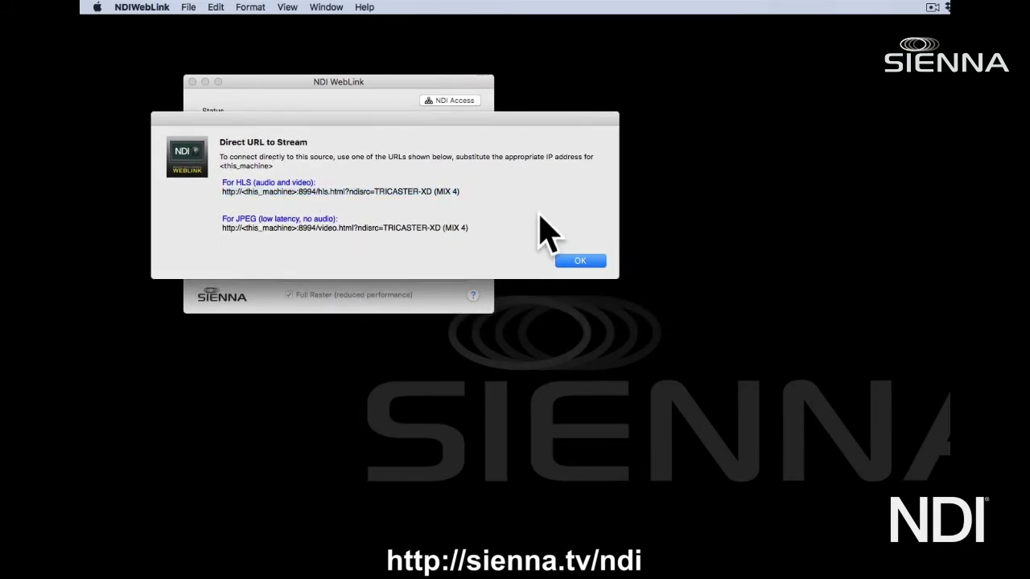
{"action": "left_click", "coordinate": [570, 257]}
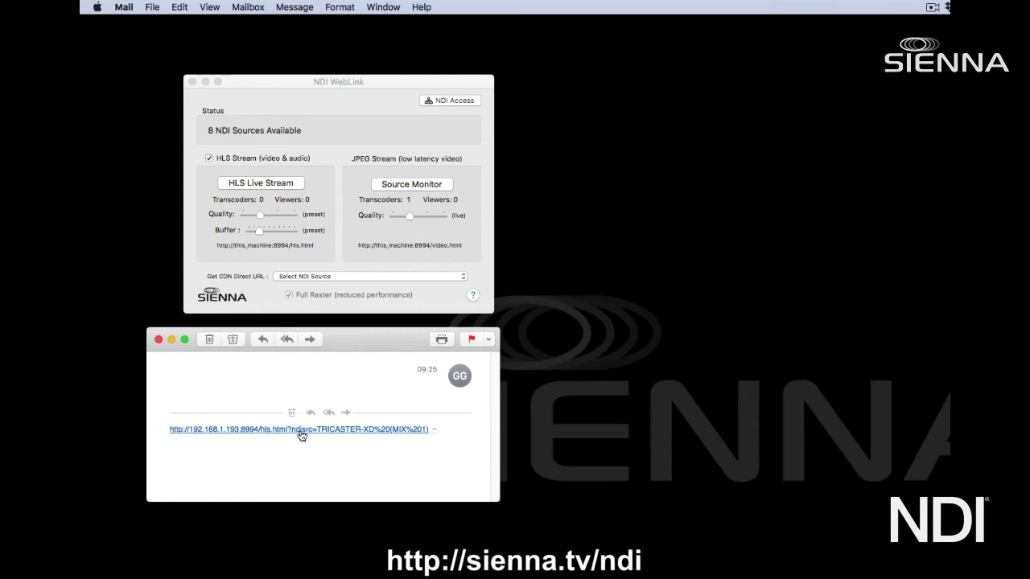
- Play the emailed TRICASTER-XD (MIX 1) HLS link in Safari, then quit Safari
{"action": "left_click", "coordinate": [301, 430]}
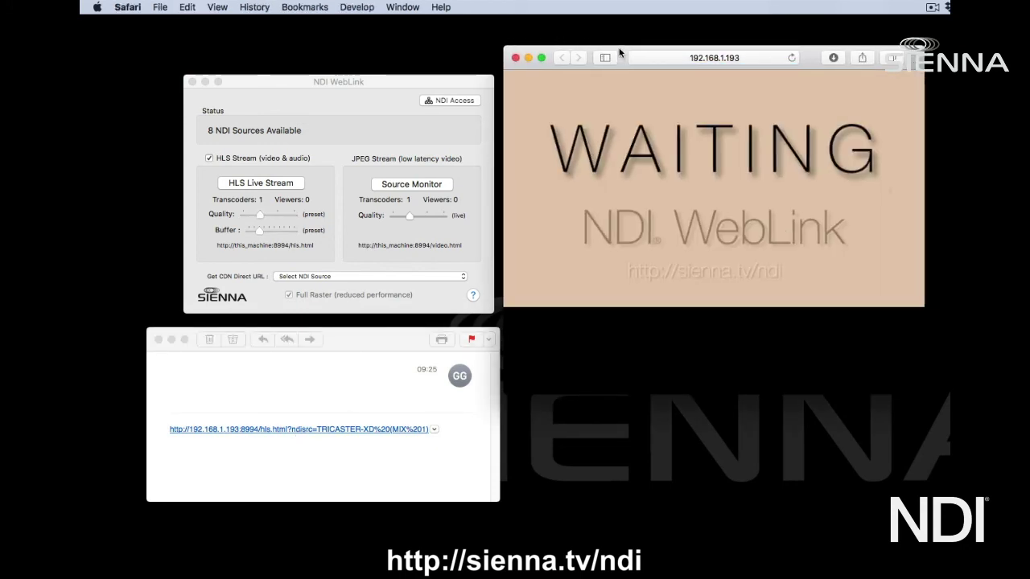
{"action": "left_click_drag", "start_coordinate": [624, 48], "coordinate": [289, 54]}
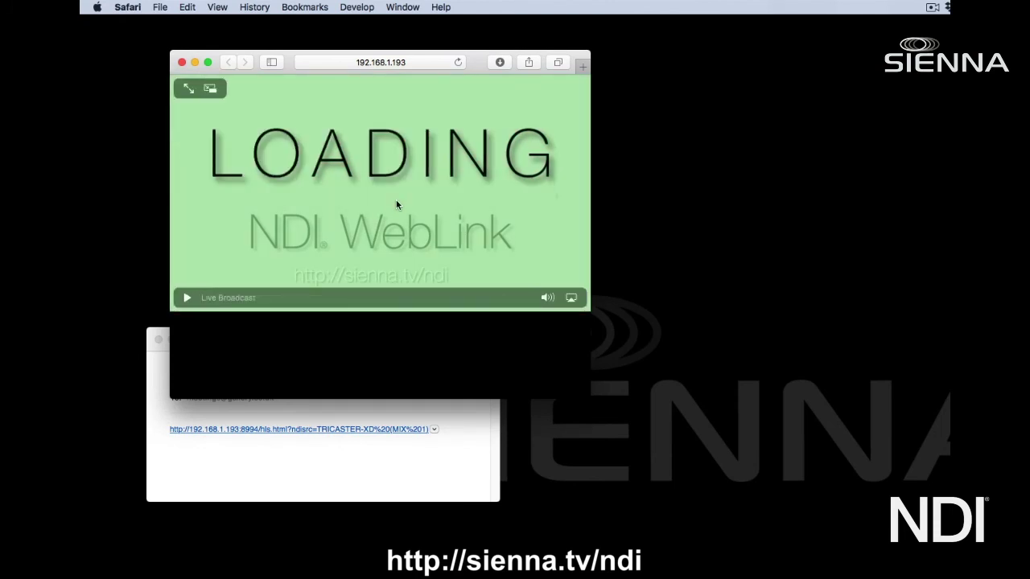
{"action": "left_click", "coordinate": [184, 298]}
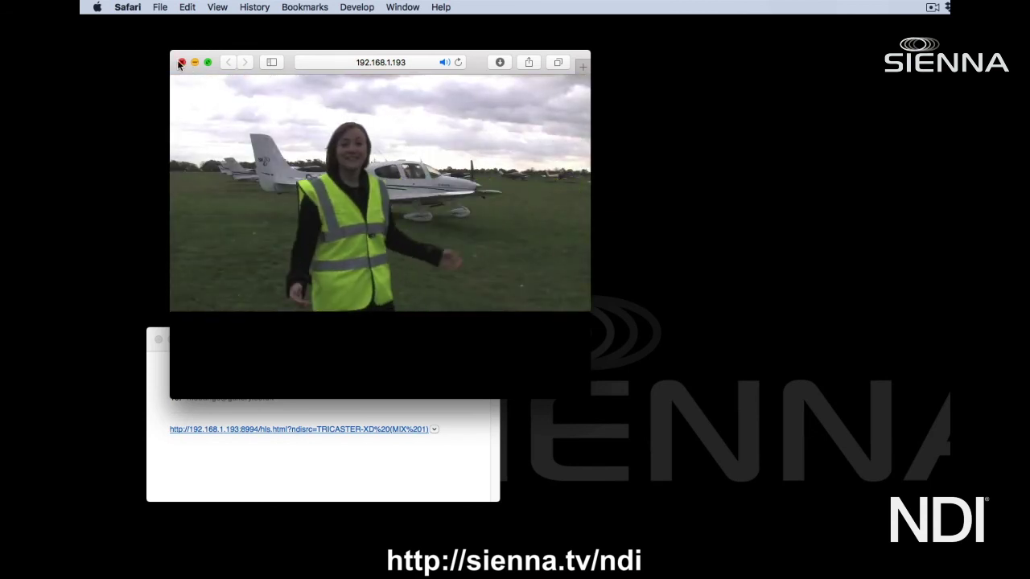
{"action": "key", "text": "super+q"}
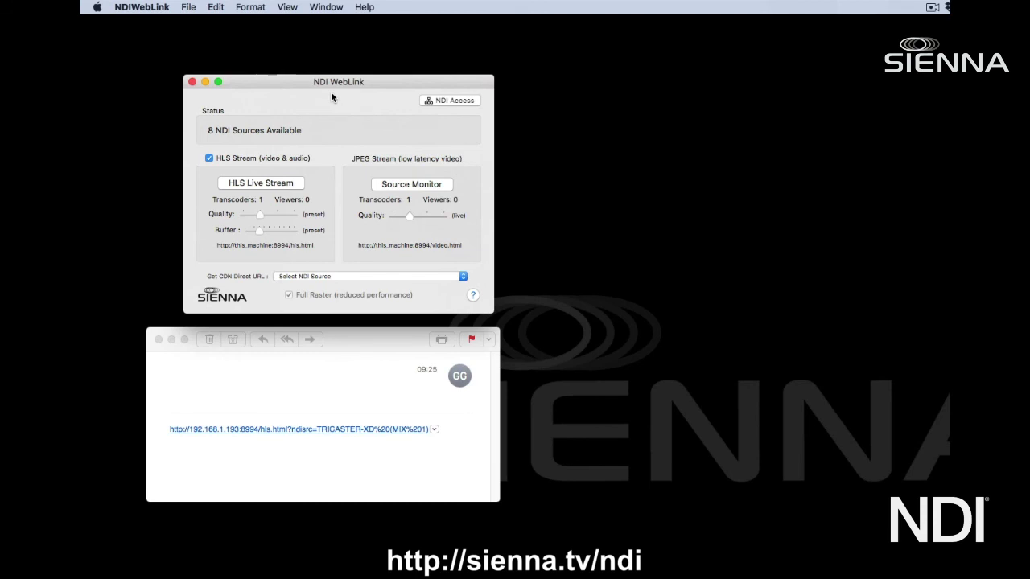